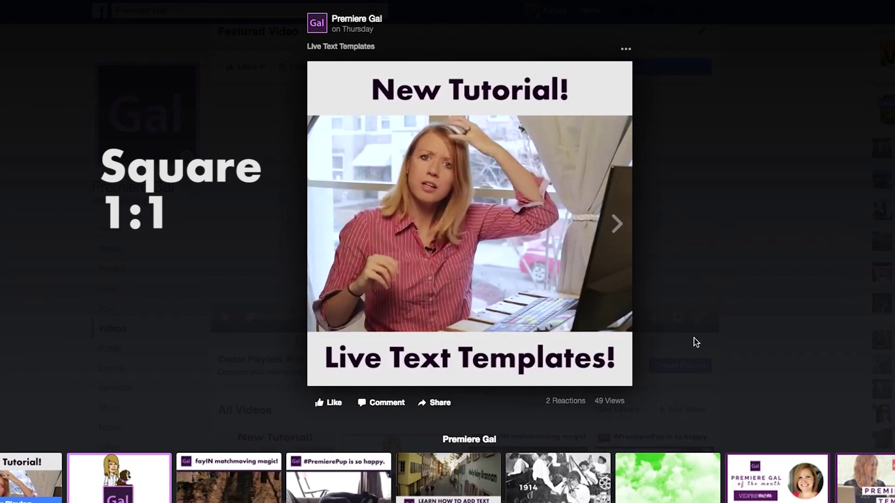
left_click(618, 237)
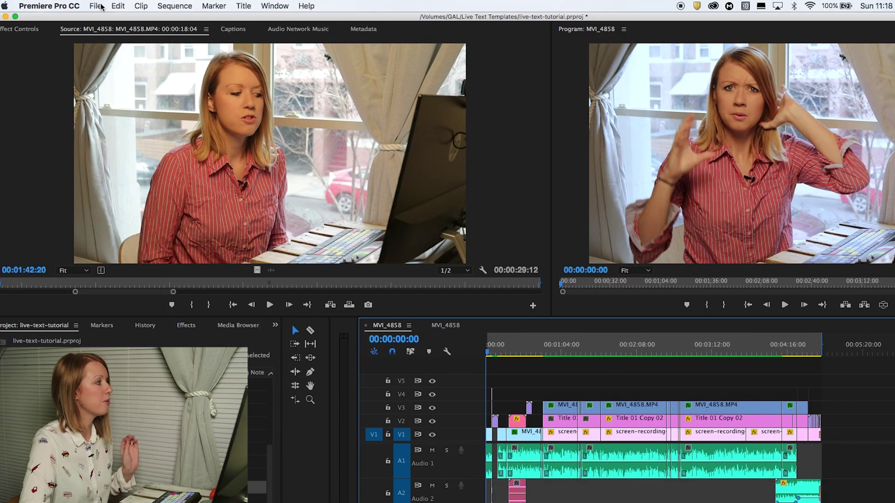
- Open the media export settings for the MVI_4858 sequence and keep H.264 as the format
left_click(96, 6)
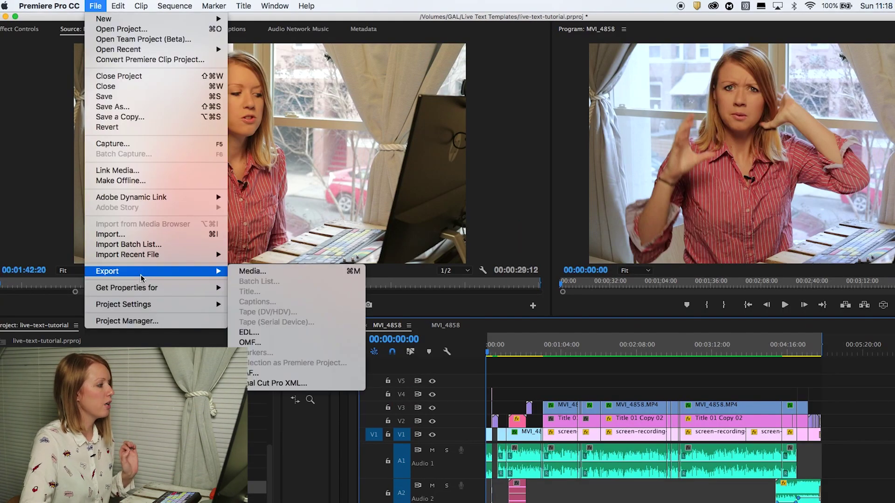
mouse_move(212, 272)
left_click(261, 272)
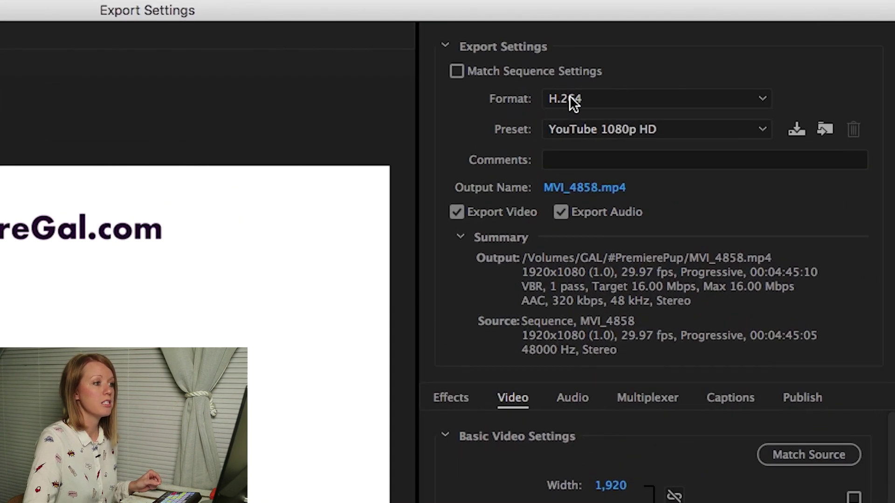
left_click(566, 100)
left_click(500, 100)
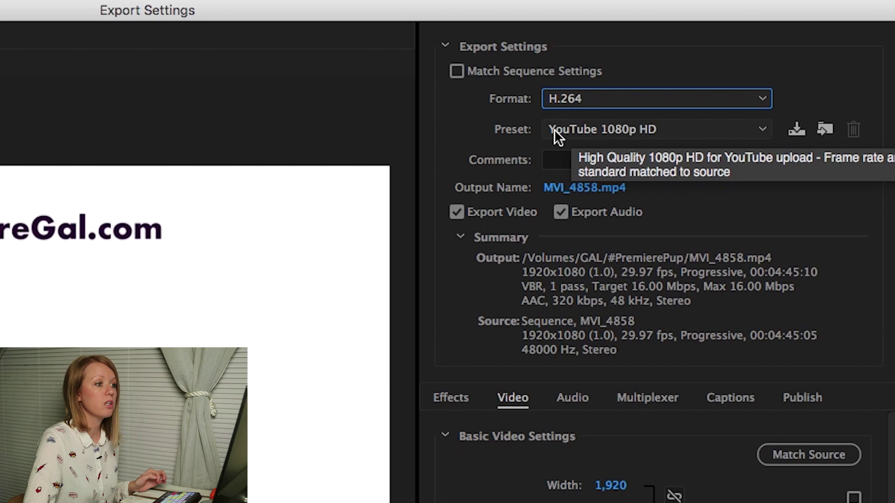
- Look through the available H.264 presets and choose YouTube 1080p HD
left_click(762, 129)
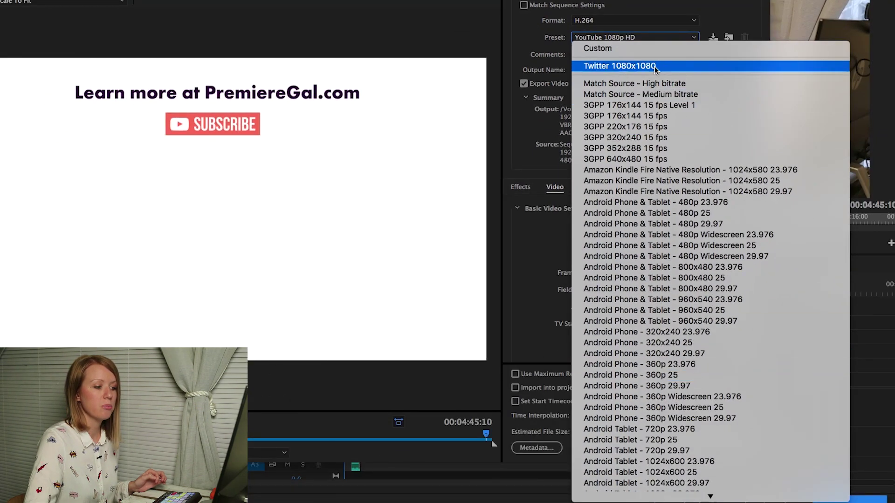
scroll(695, 334, "down", 3)
scroll(695, 334, "down", 15)
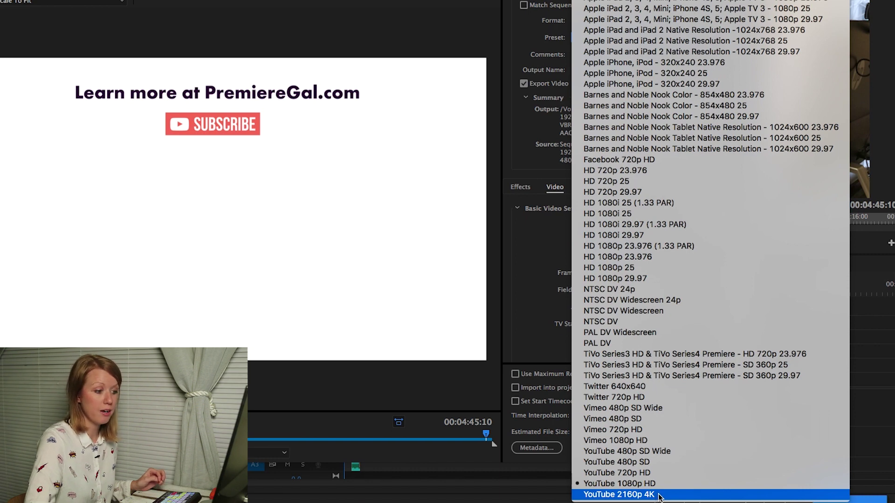
left_click(630, 485)
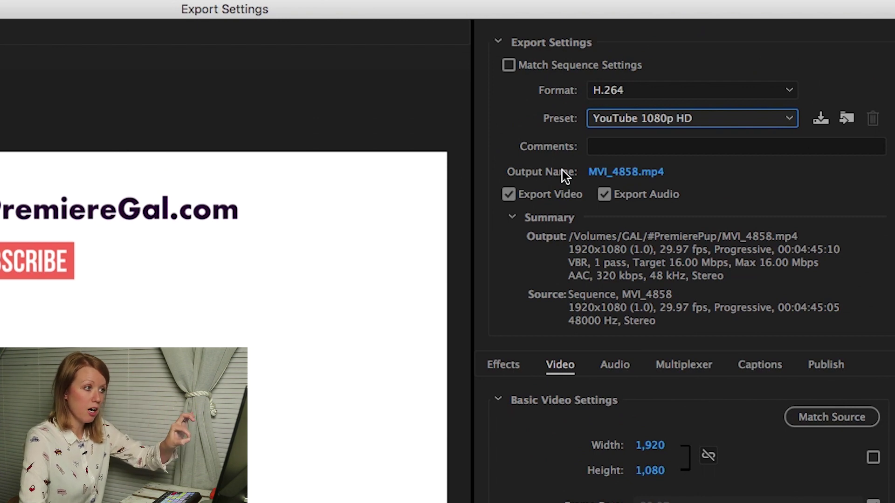
- Name the output file test-gal in the #PremierePup folder, with Video Files (*.mp4) as the file format
left_click(607, 172)
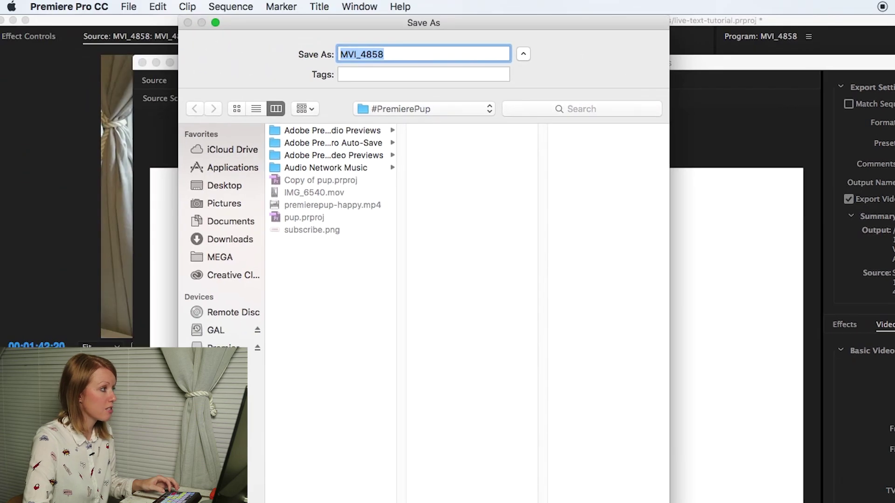
double_click(394, 52)
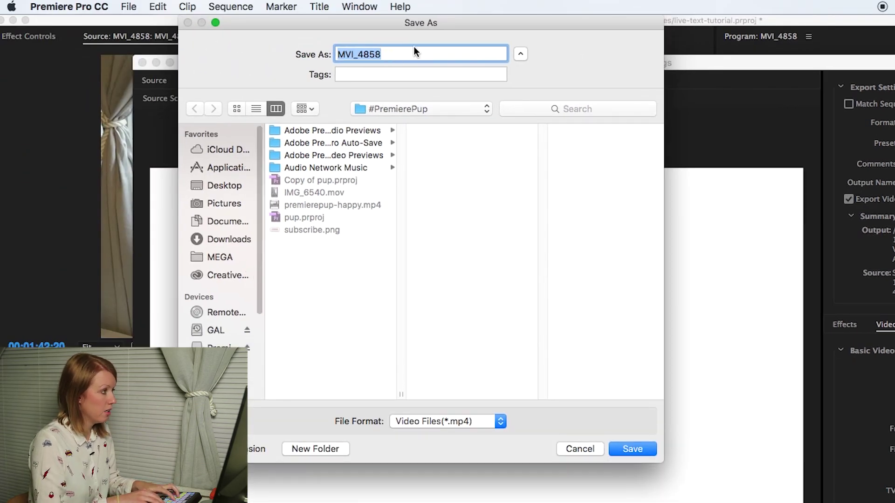
type("test-gal")
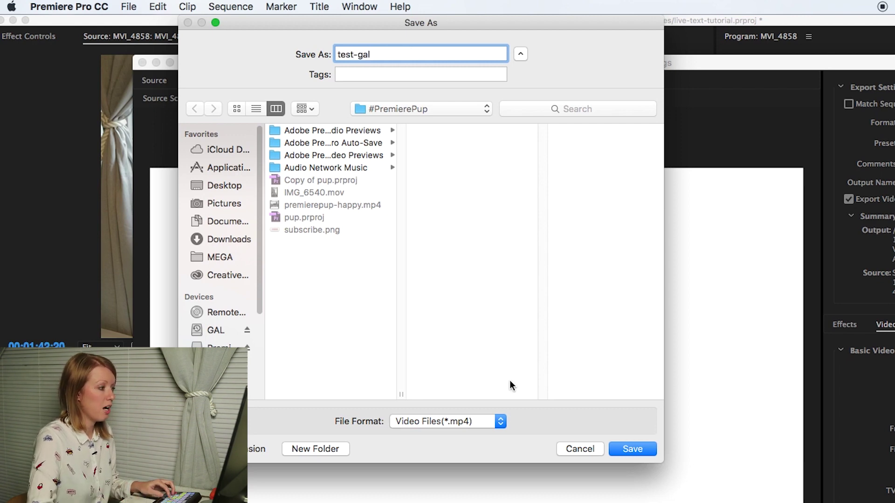
left_click(497, 423)
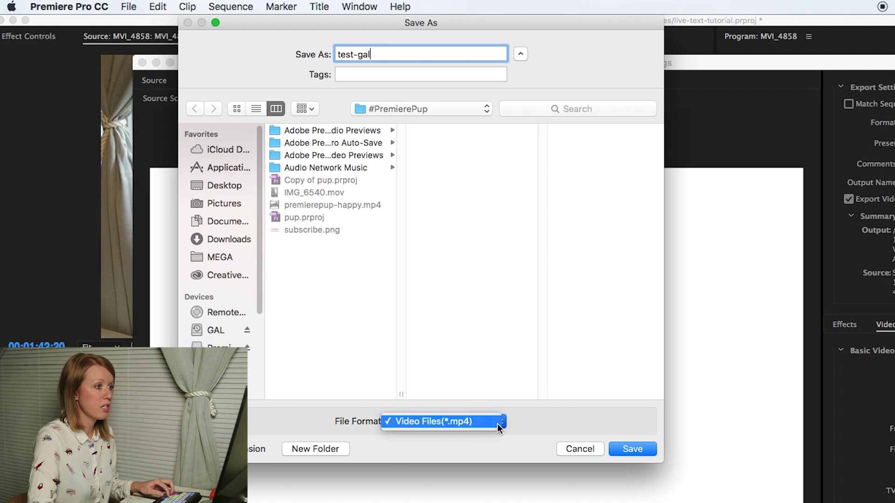
left_click(449, 422)
left_click(634, 449)
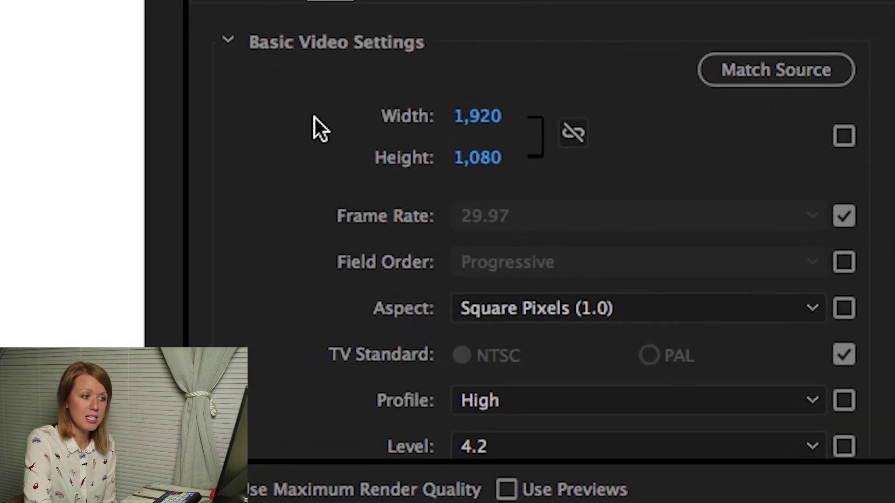
- Examine the basic video settings and the available frame rates, leaving the frame rate matched to the source
scroll(305, 113, "down", 2)
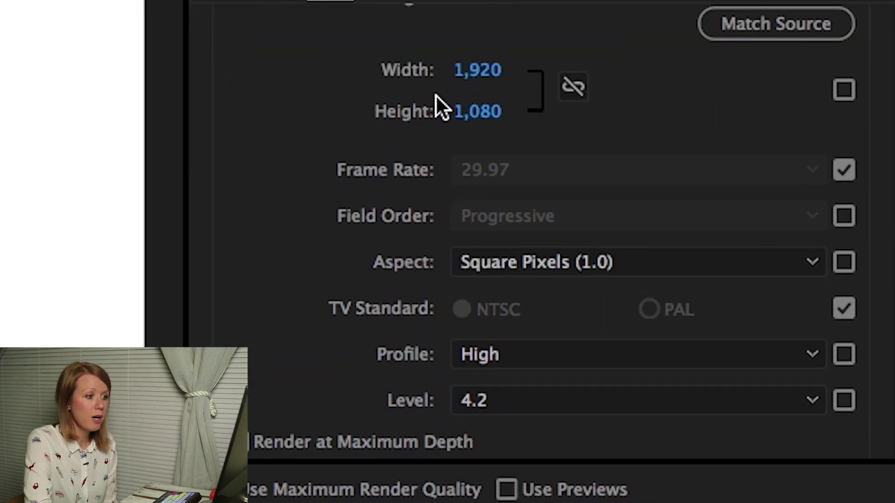
scroll(383, 126, "down", 2)
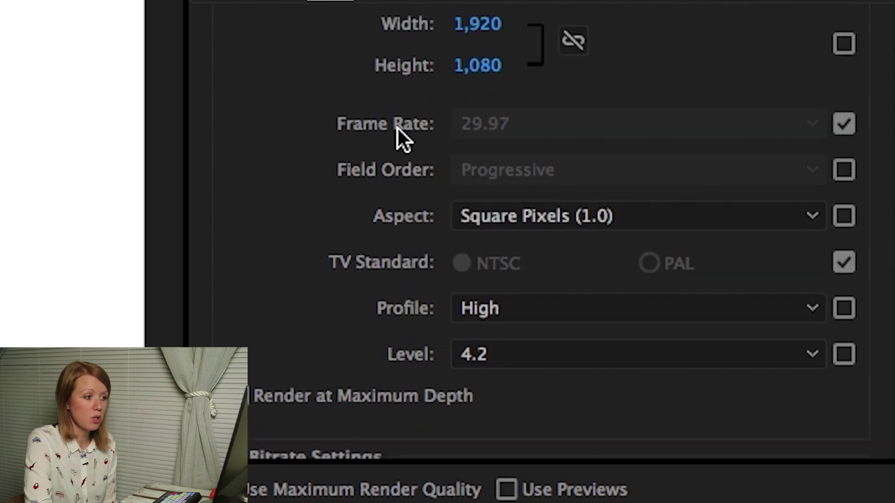
scroll(541, 130, "up", 4)
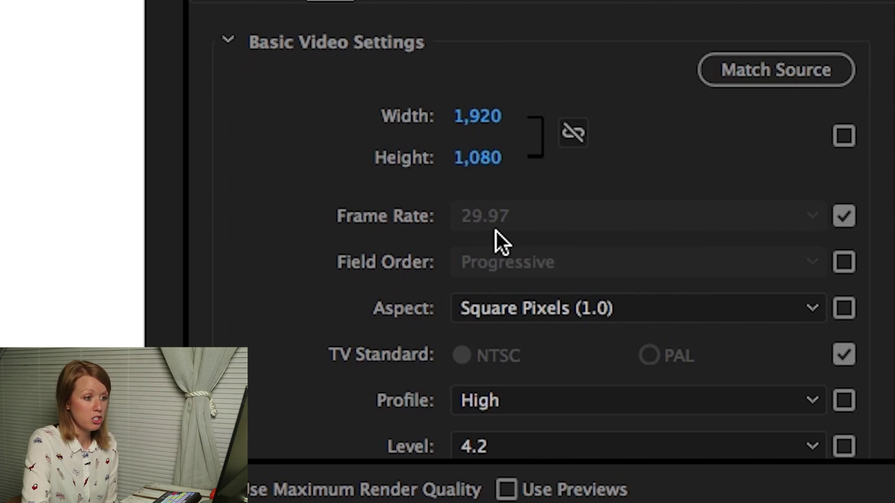
left_click(844, 219)
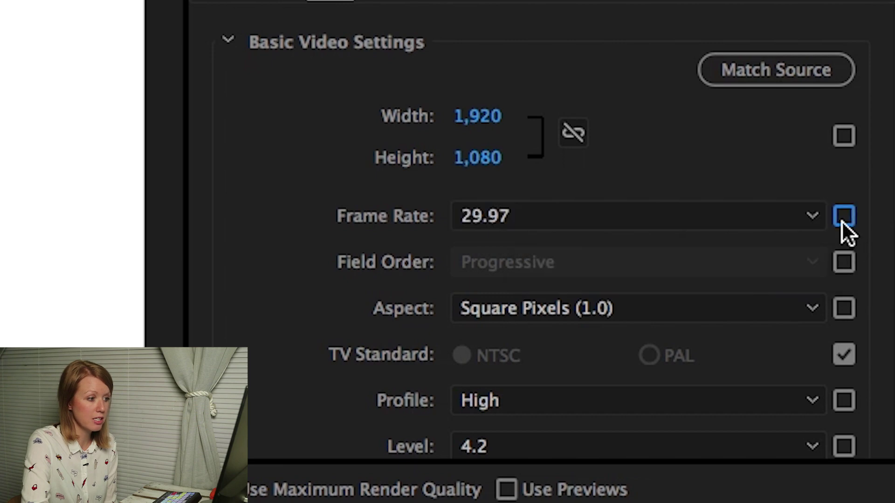
left_click(749, 212)
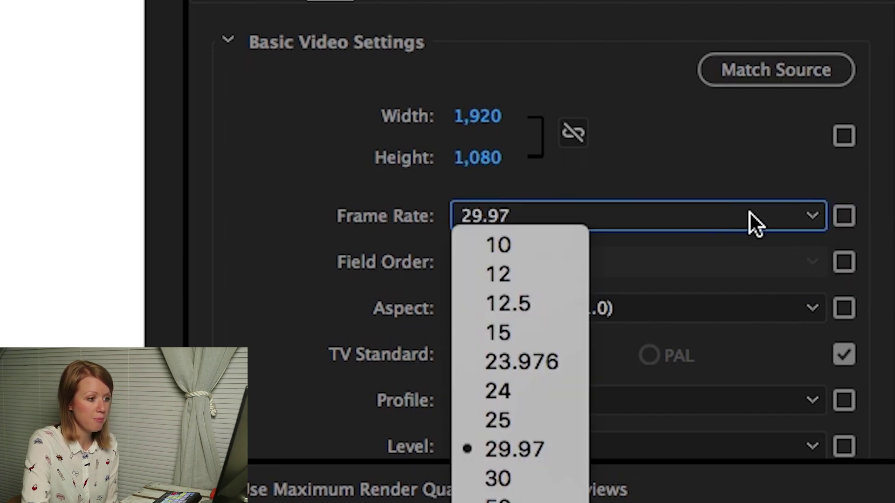
left_click(293, 335)
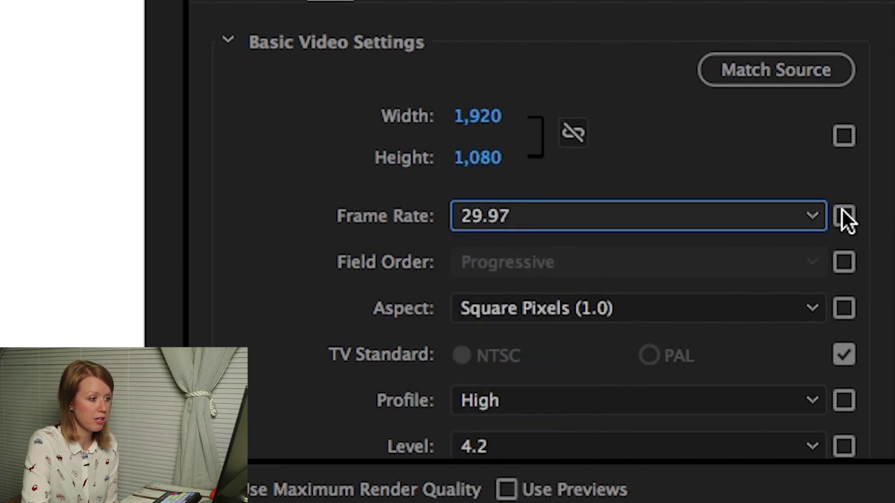
left_click(844, 216)
- Review the bitrate encoding options and set the encoding to VBR, 2 pass
scroll(342, 204, "down", 3)
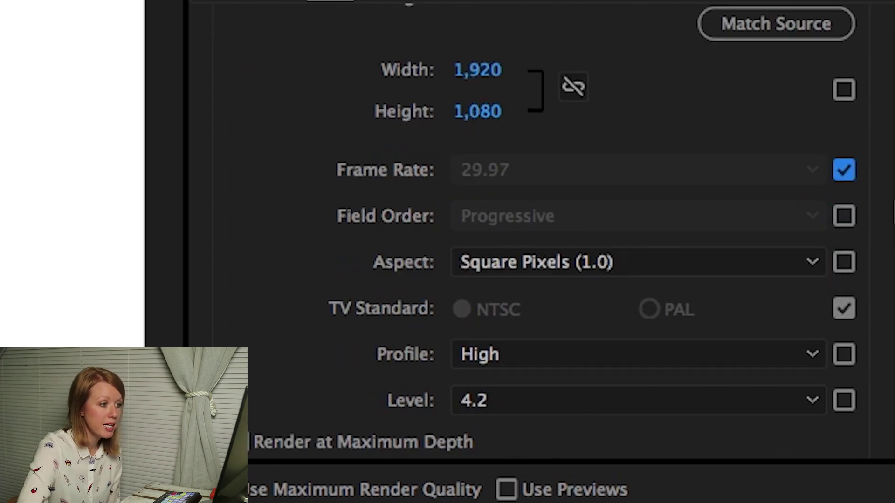
scroll(891, 218, "down", 8)
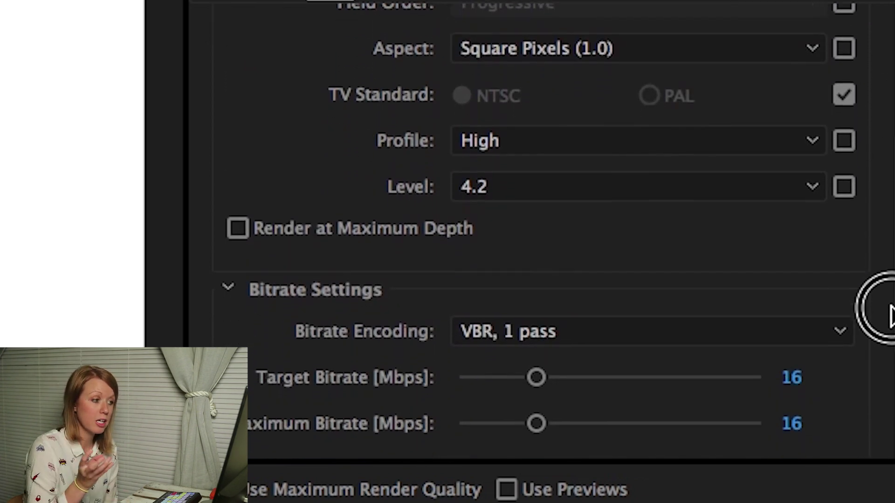
scroll(885, 177, "down", 8)
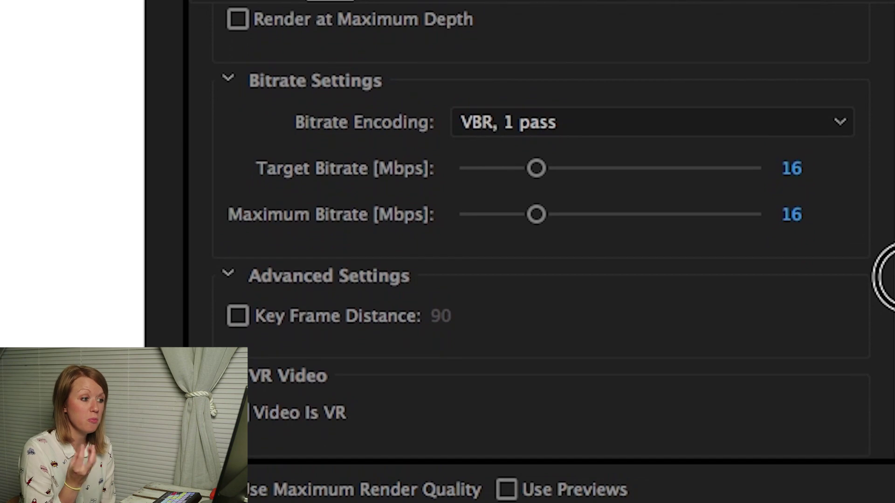
scroll(308, 231, "up", 4)
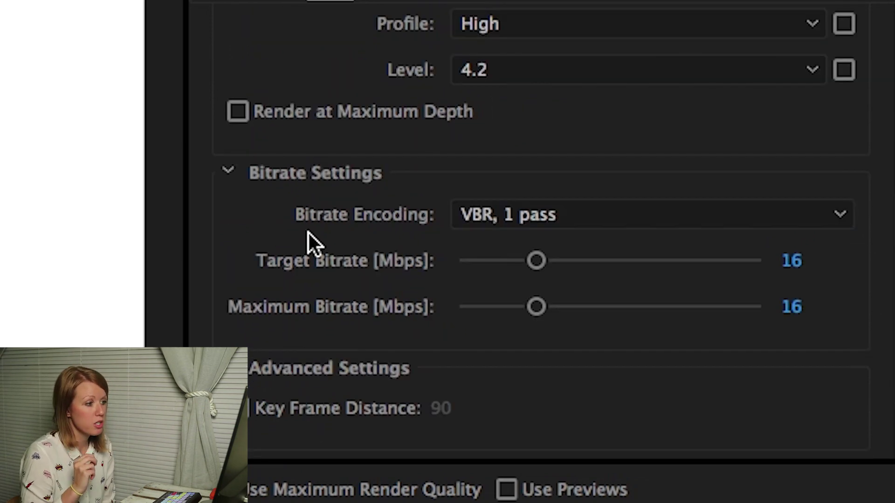
left_click(847, 218)
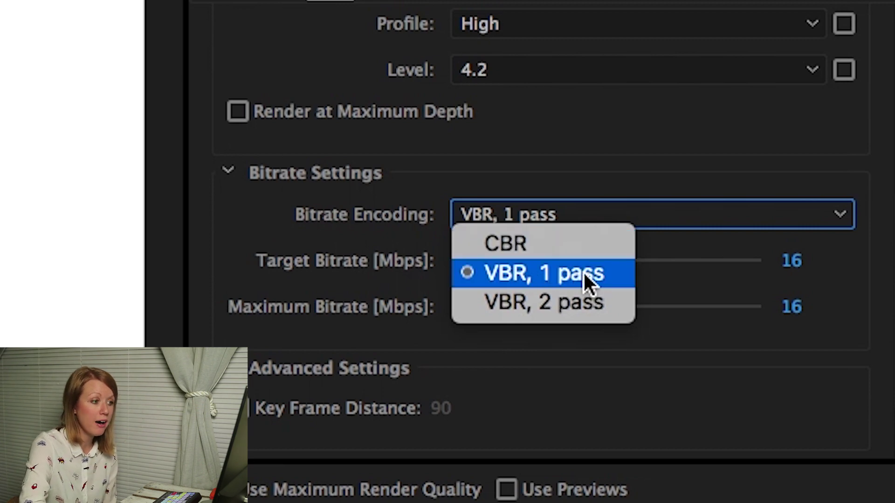
left_click(619, 165)
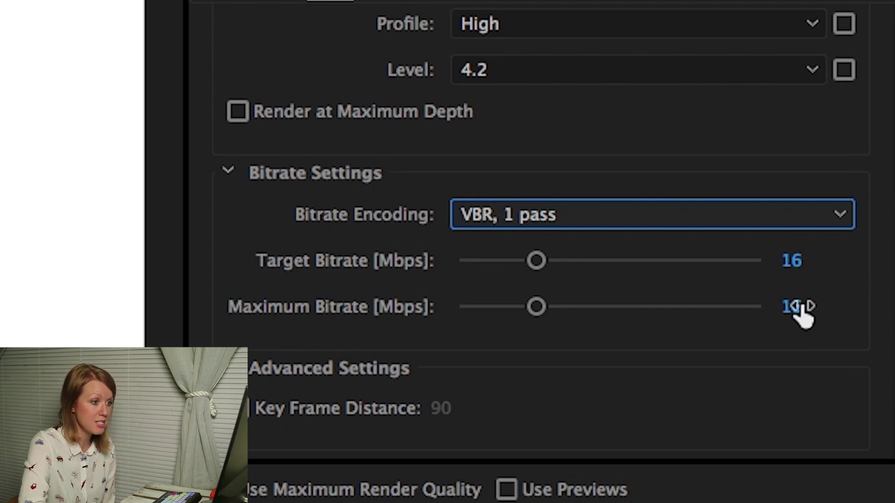
left_click(678, 215)
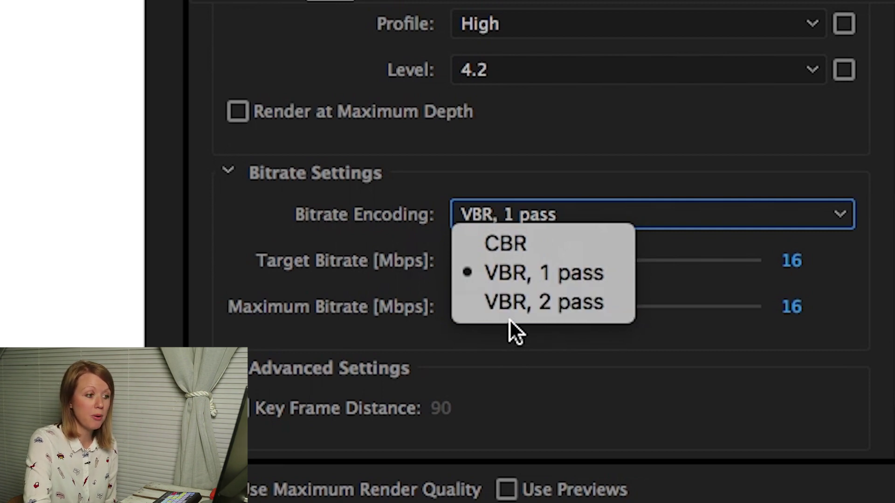
left_click(530, 303)
left_click(639, 348)
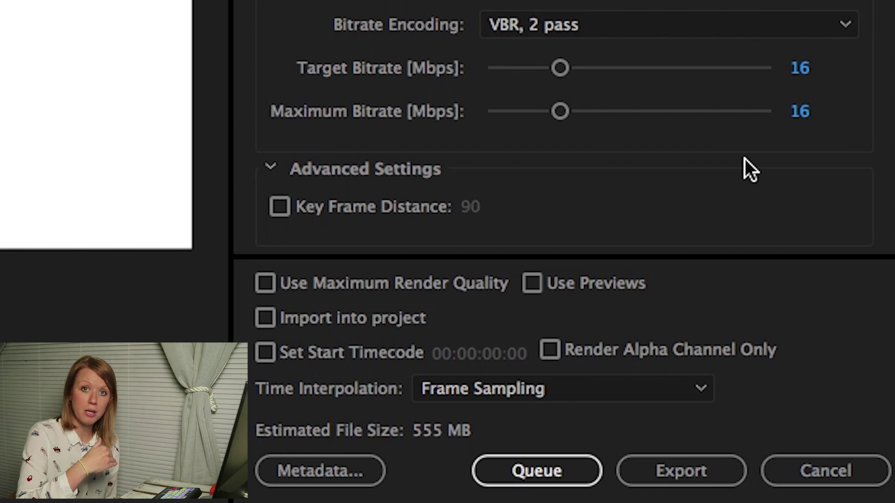
- Set the target bitrate to 8 Mbps
left_click(806, 69)
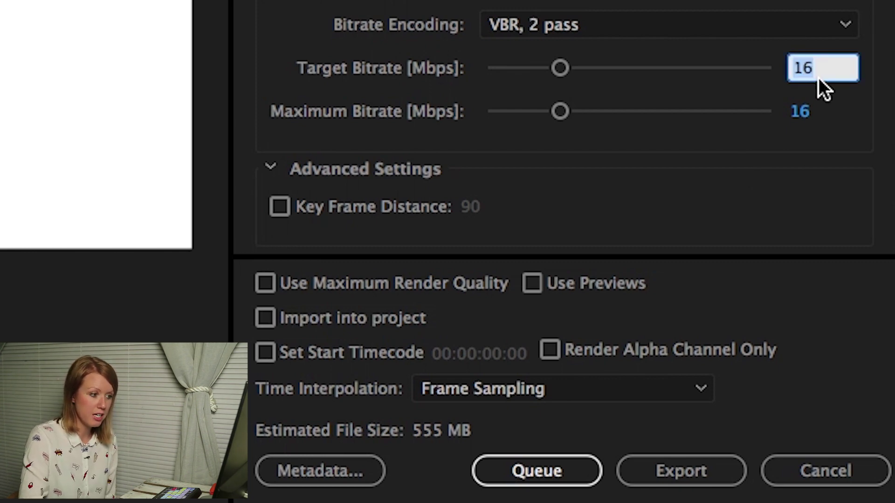
type("8")
key("Return")
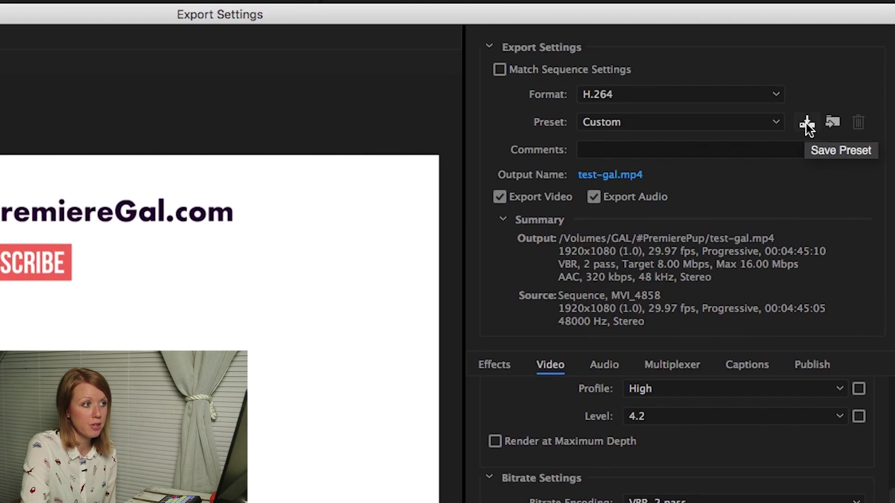
- Save the current export settings as a preset named "YouTube 1080p VBR, 2pass"
left_click(806, 123)
type("YouTube 108")
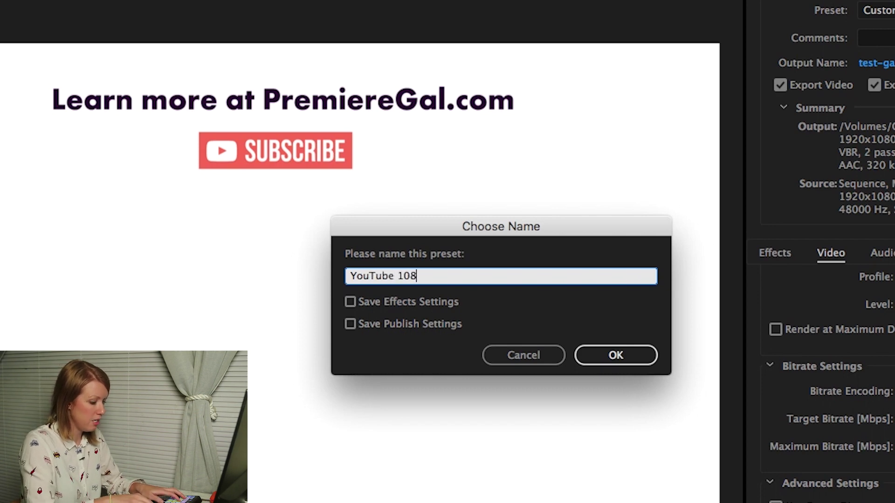
type("0p ")
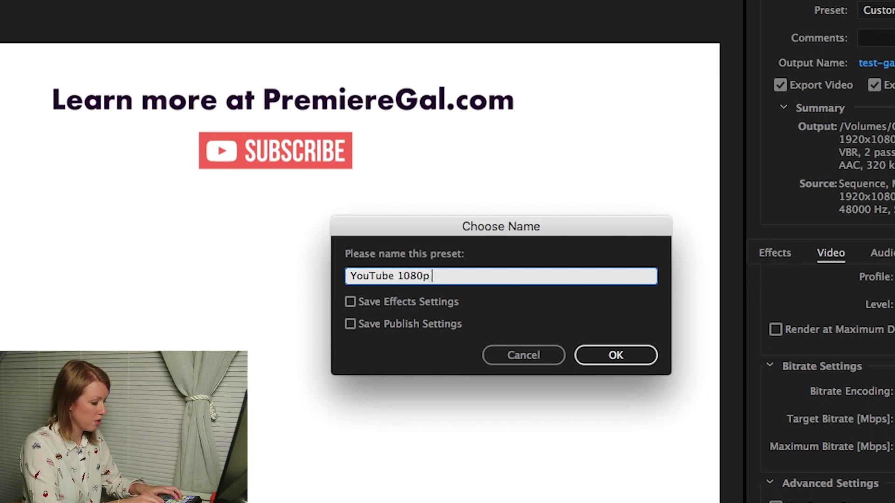
type("VBR,2pass")
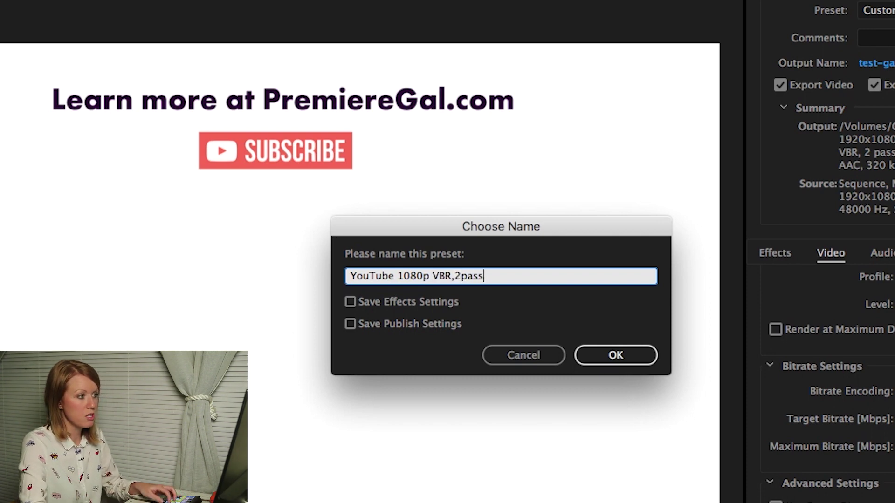
left_click(455, 277)
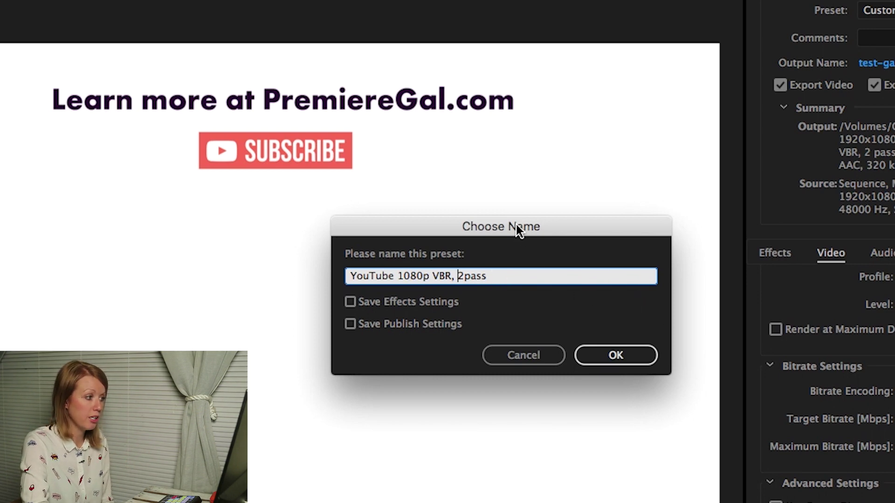
left_click(625, 360)
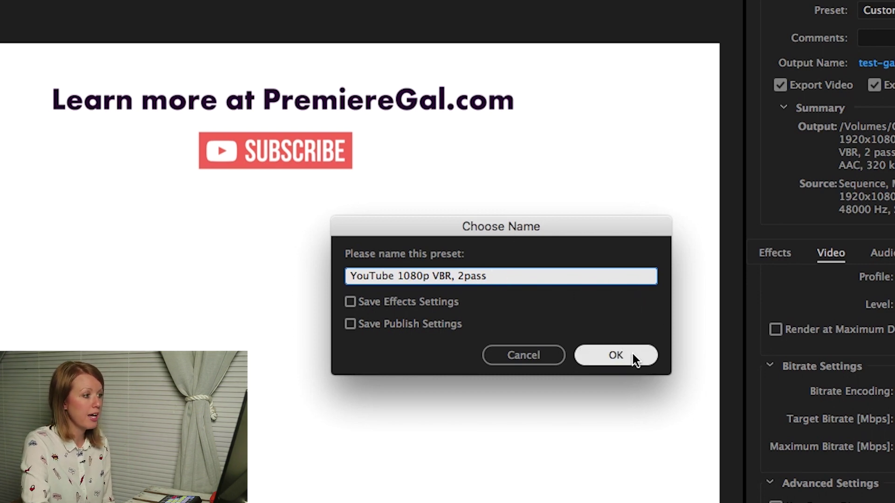
left_click(631, 360)
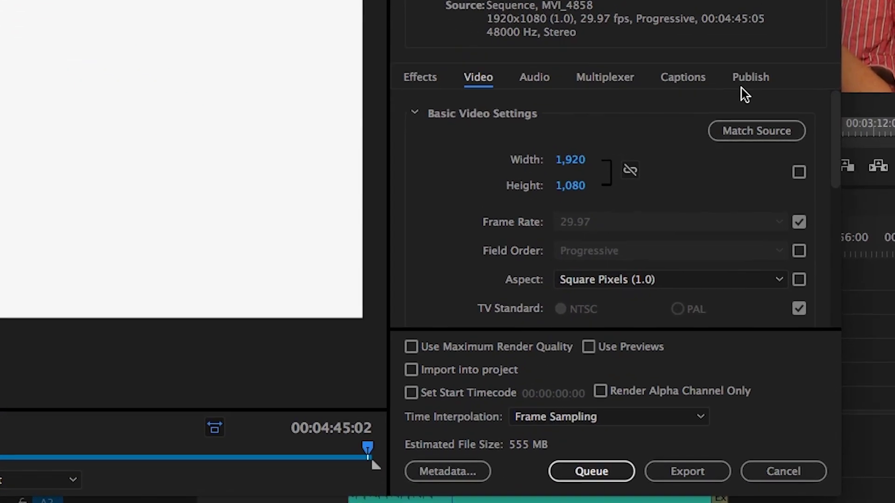
- Enable publishing the export directly to YouTube and review its privacy options, leaving the video's privacy at Unlisted
left_click(760, 245)
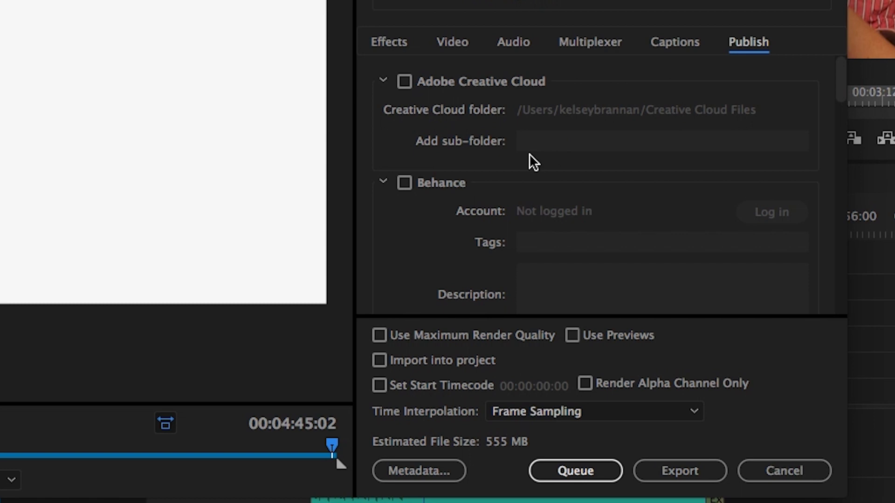
scroll(532, 153, "down", 15)
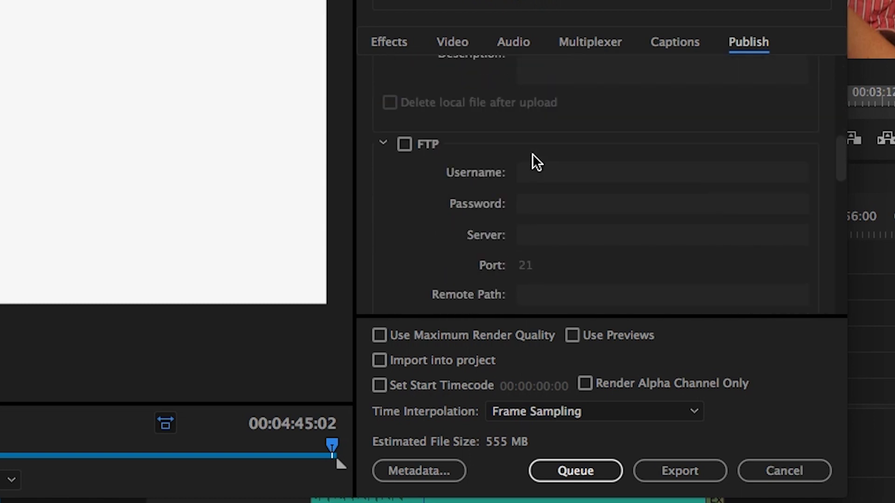
scroll(532, 153, "down", 15)
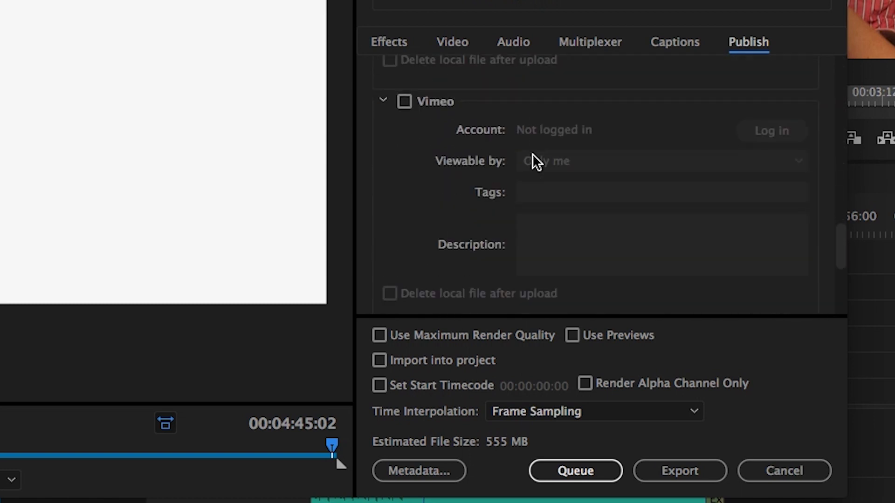
scroll(532, 153, "down", 8)
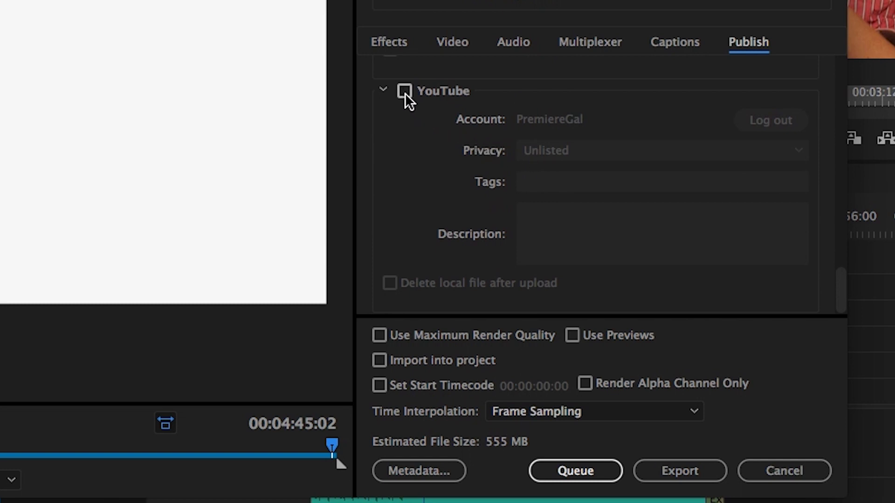
left_click(405, 93)
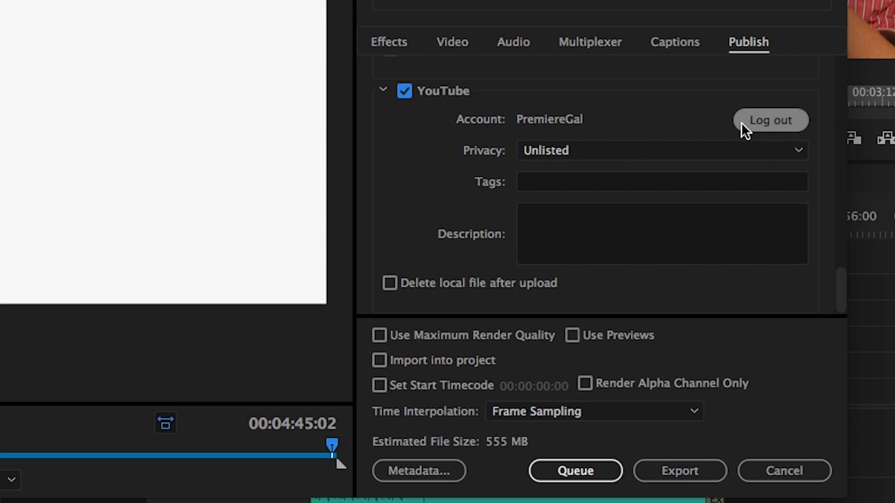
left_click(599, 152)
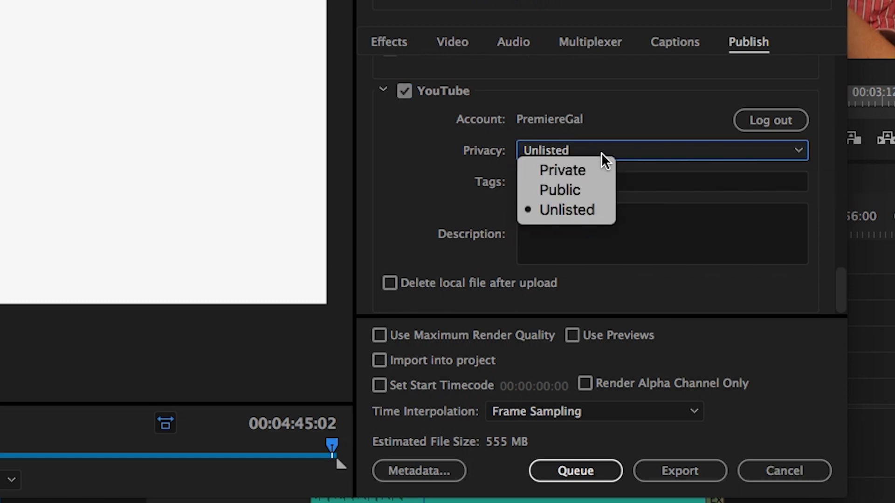
left_click(452, 155)
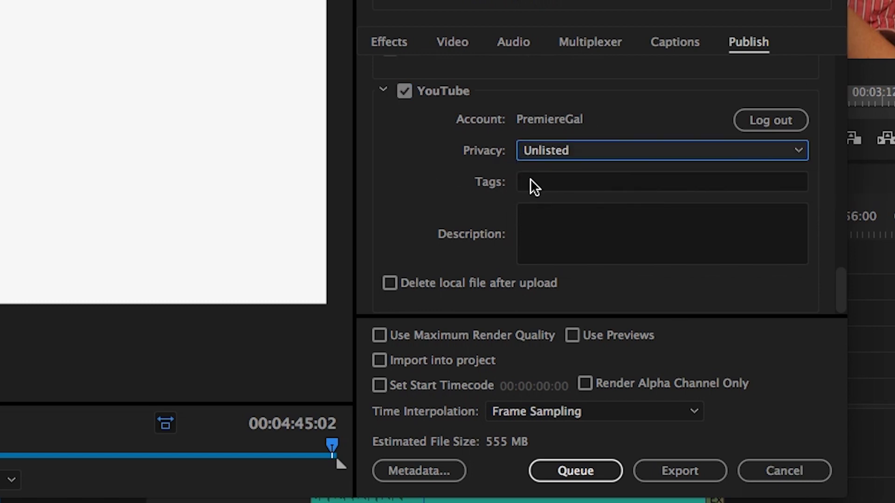